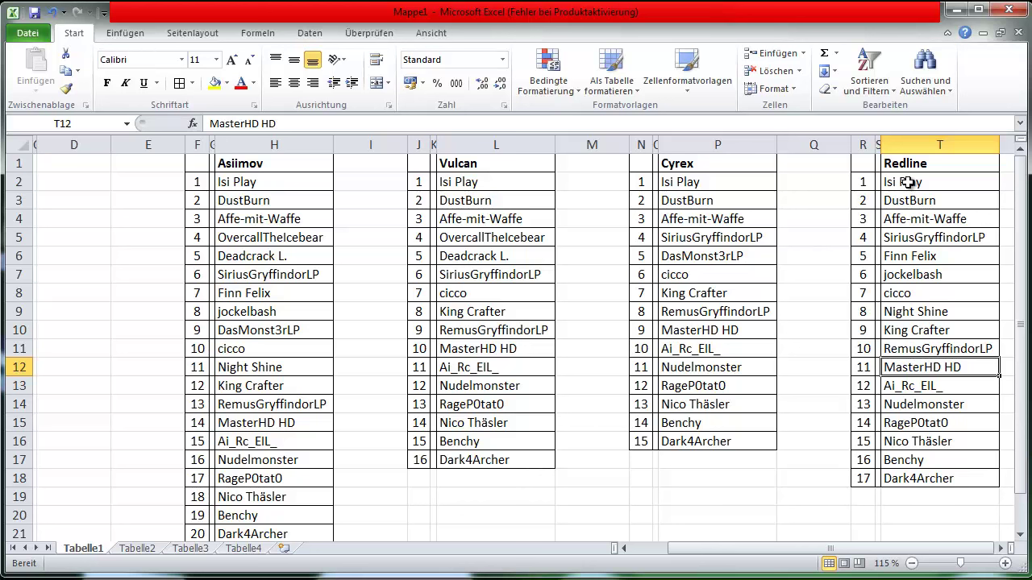
left_click_drag(907, 182, 913, 485)
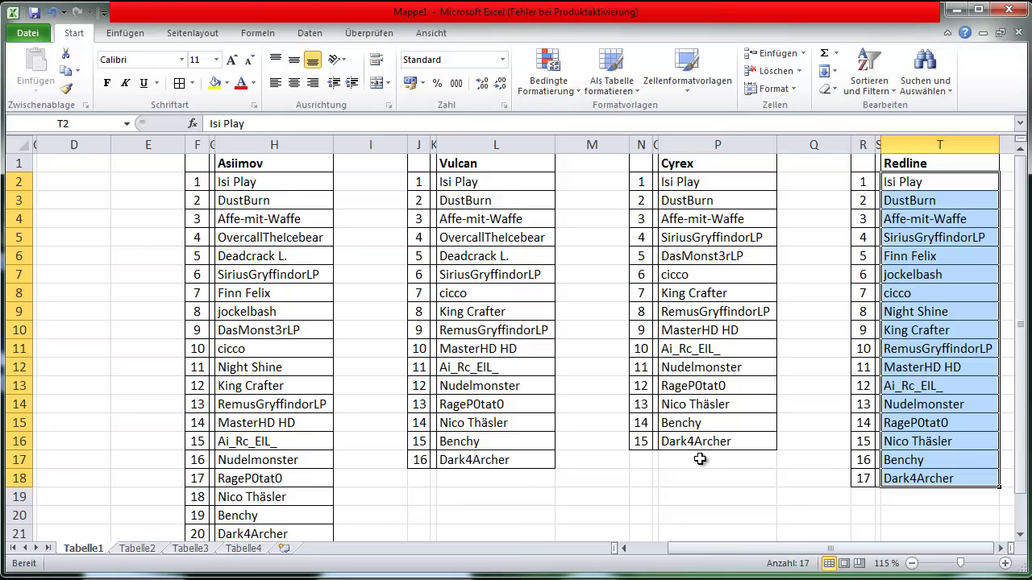
left_click(266, 187)
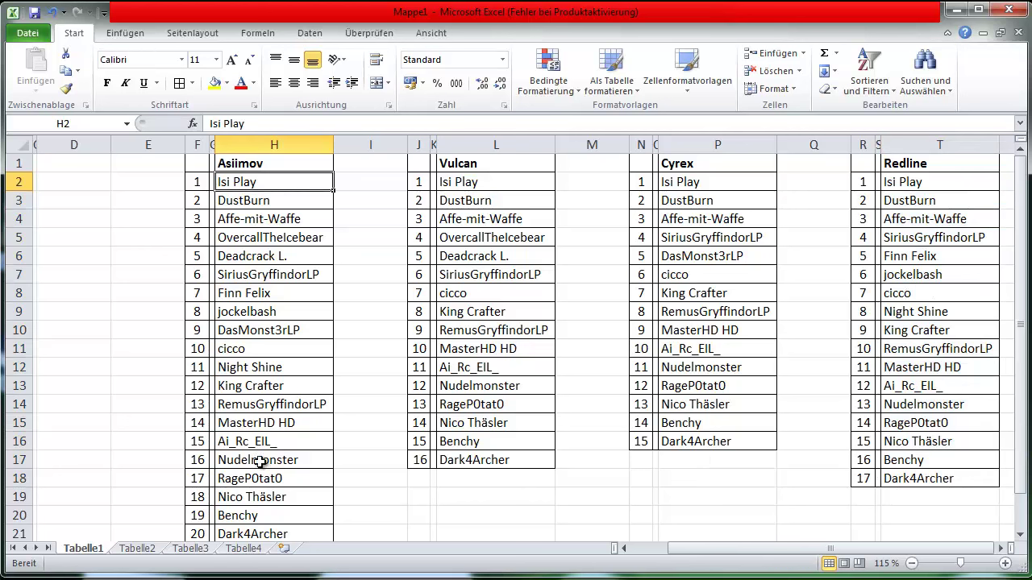
left_click(263, 533)
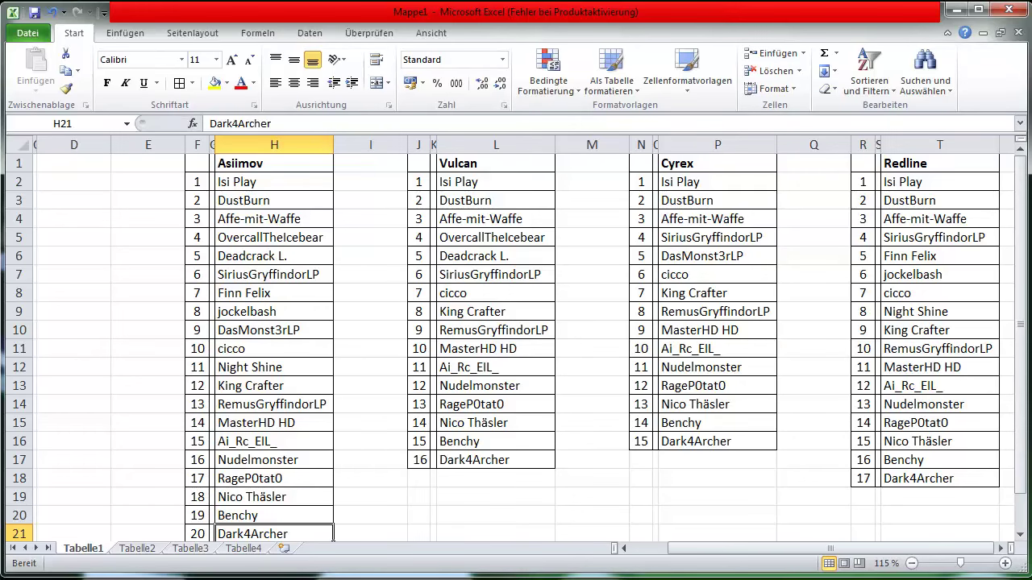
key("alt+Tab")
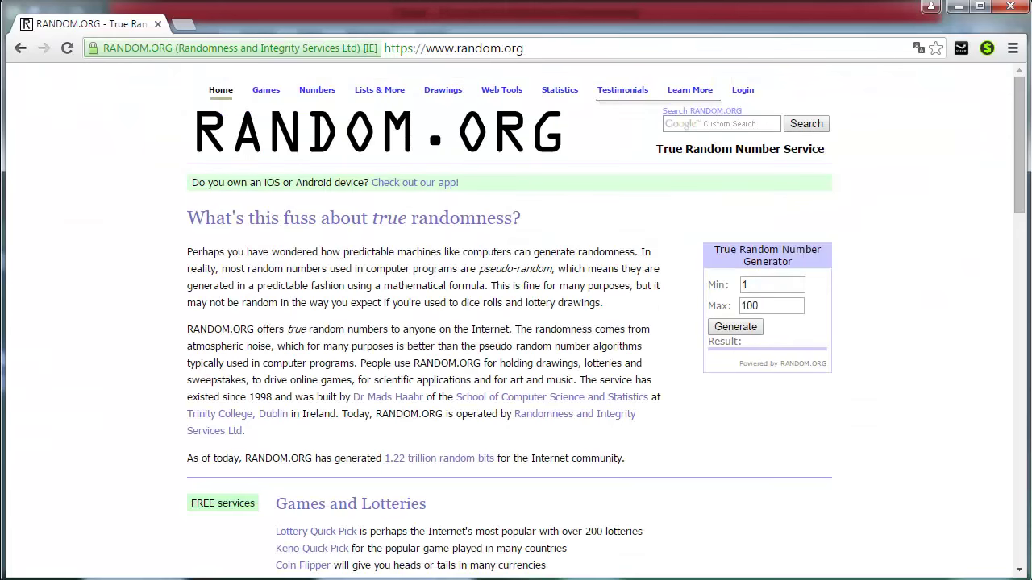
left_click(957, 6)
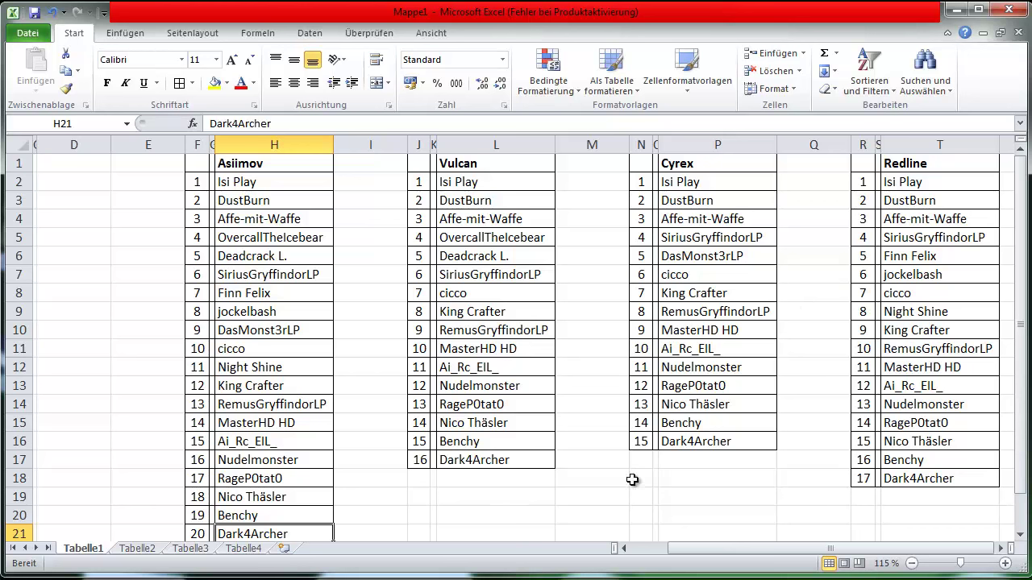
Switch to RANDOM.ORG and generate a random number with a maximum of 15 for the Cyrex list
left_click_drag(621, 439, 717, 163)
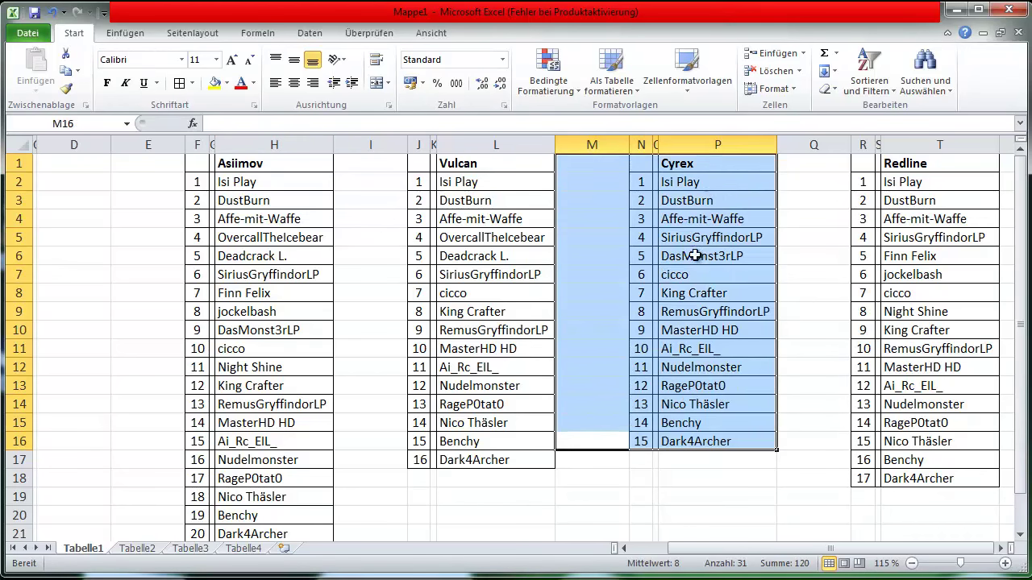
left_click(673, 483)
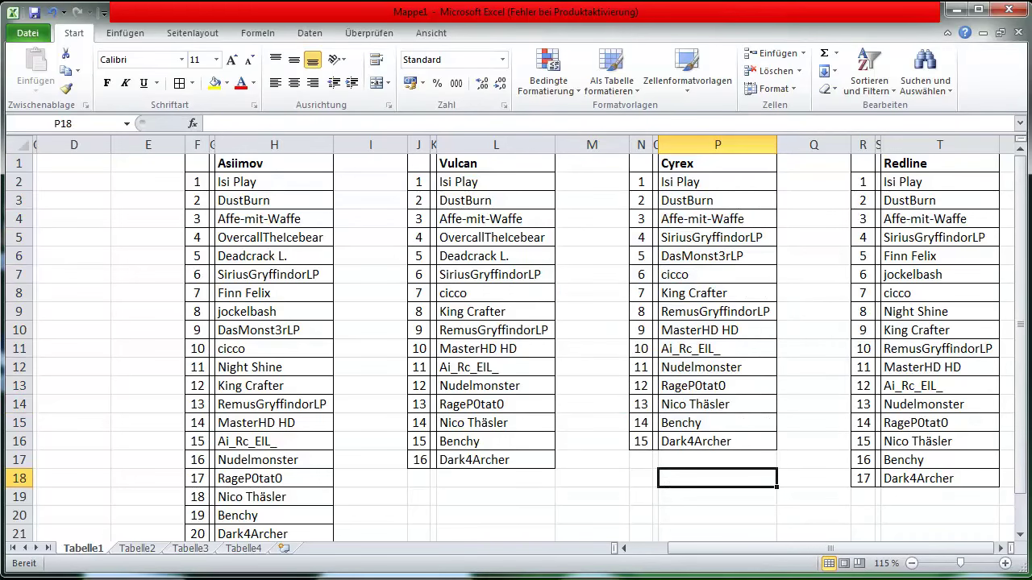
key("alt+Tab")
double_click(783, 306)
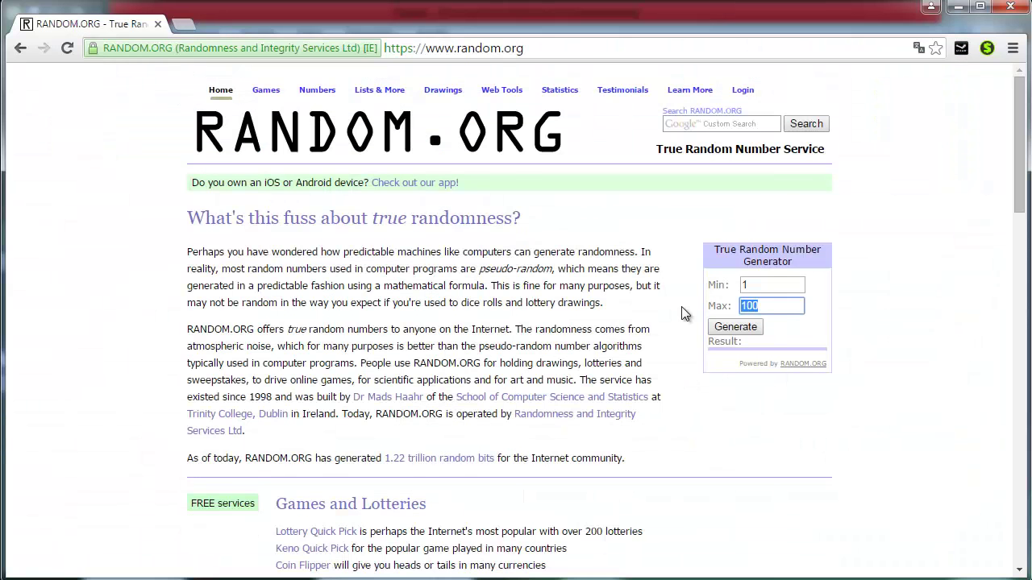
type("15")
left_click(735, 328)
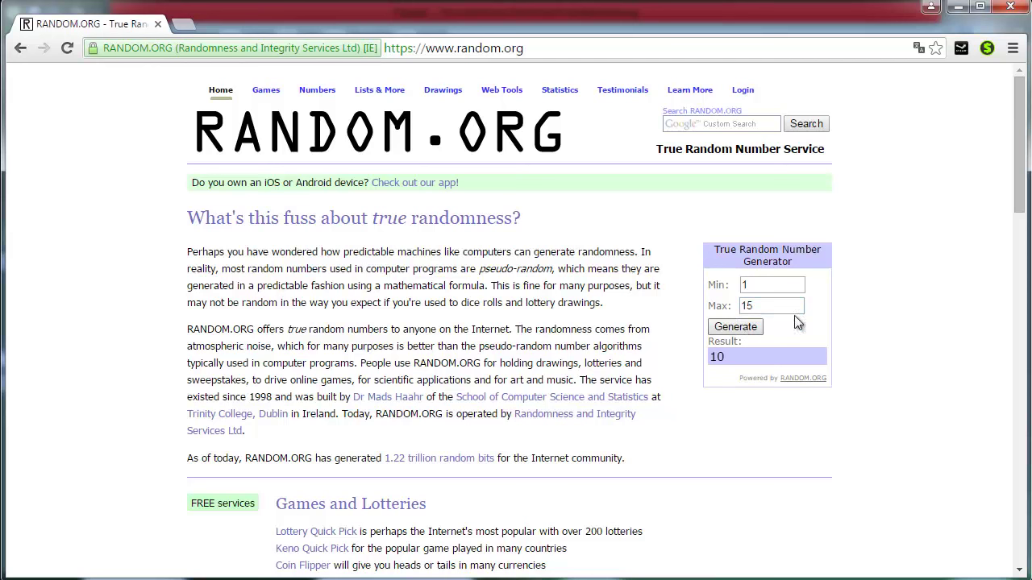
Return to the Excel workbook and make the participant at number 10 in the Cyrex list bold
left_click(958, 8)
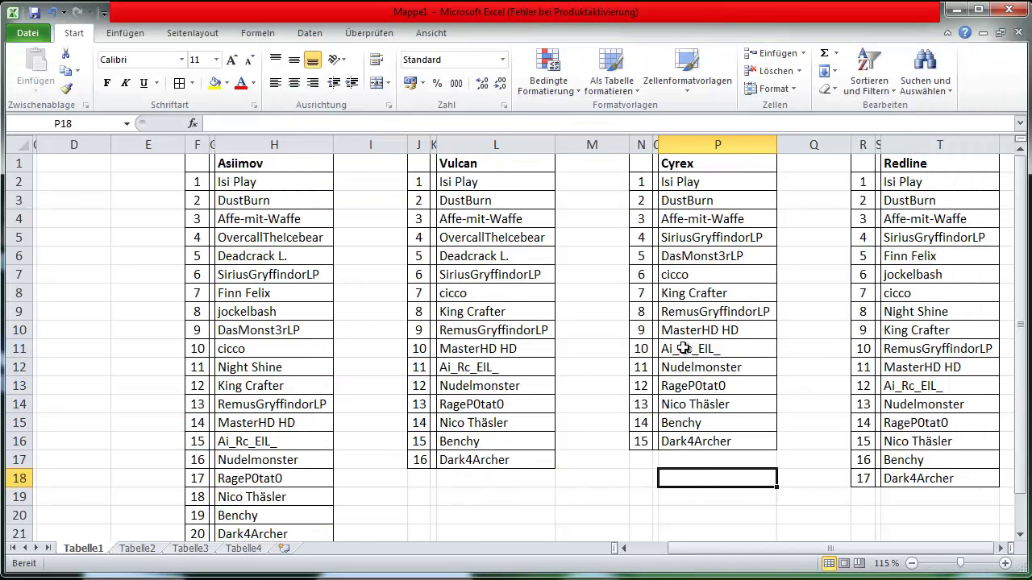
left_click(712, 352)
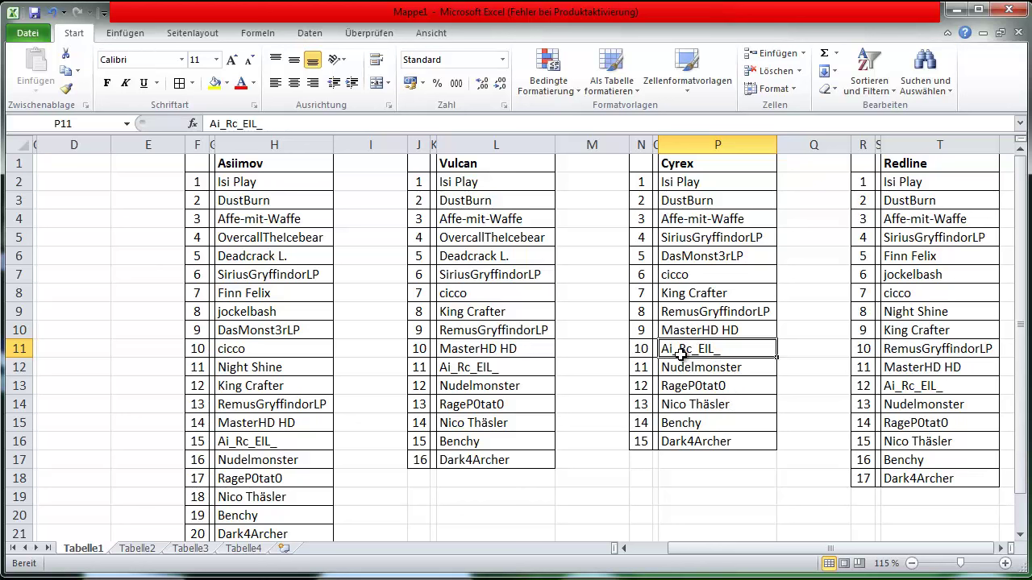
left_click(687, 167)
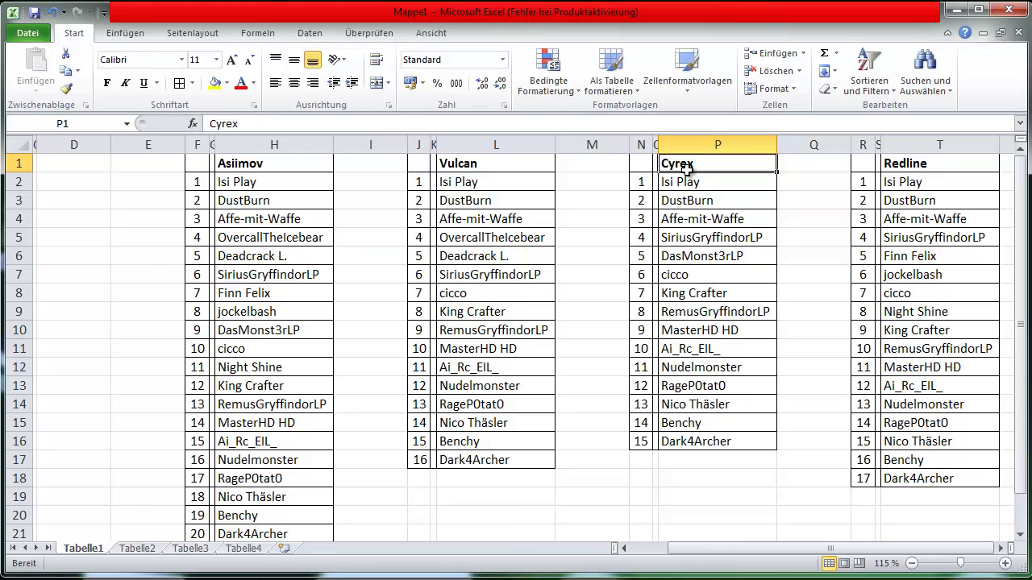
left_click(692, 348)
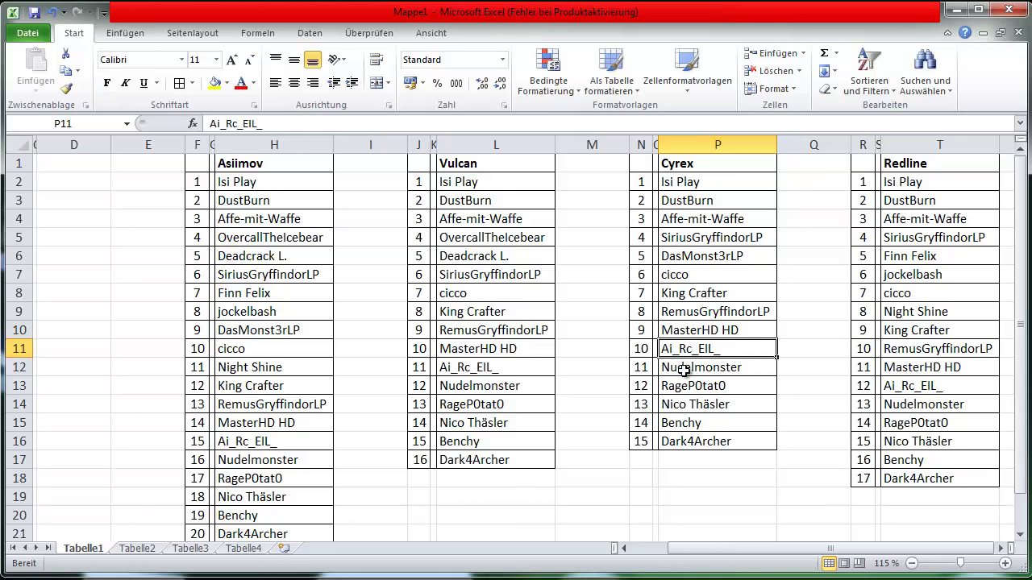
left_click(107, 83)
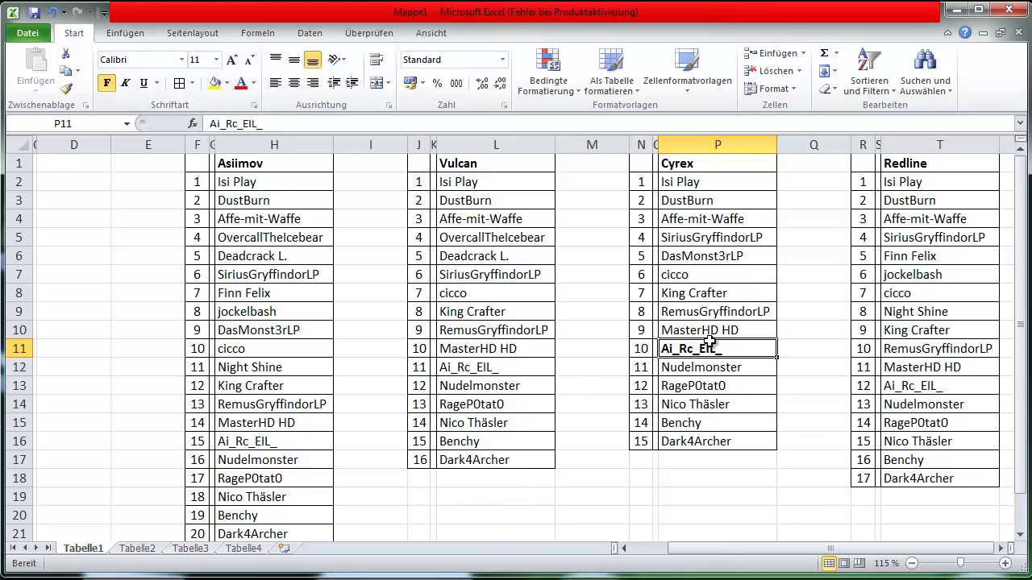
Switch to RANDOM.ORG, reload the page and generate a random number with a maximum of 16 for the Vulcan list
left_click_drag(476, 163, 467, 469)
left_click(562, 493)
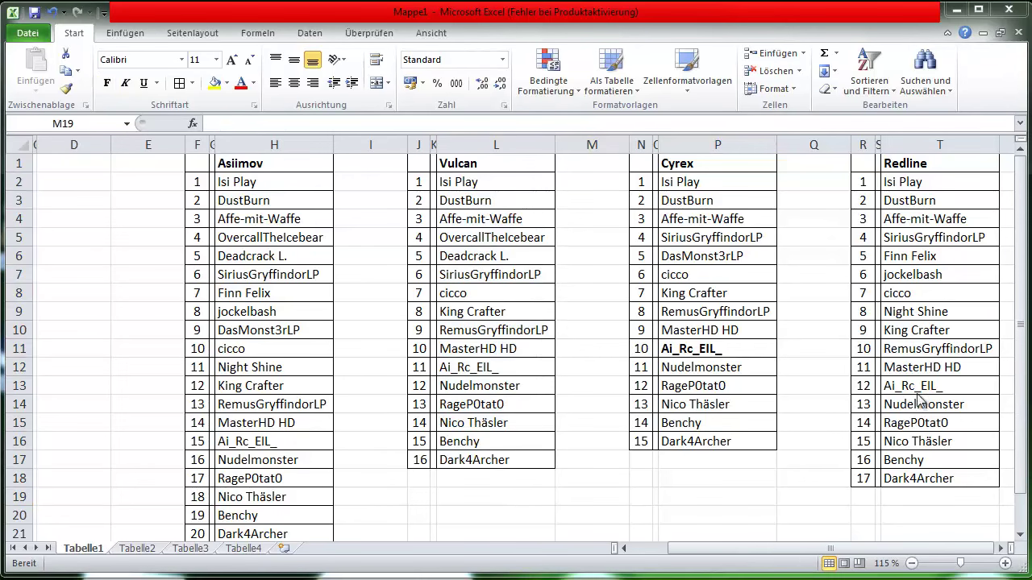
key("alt+Tab")
left_click(756, 307)
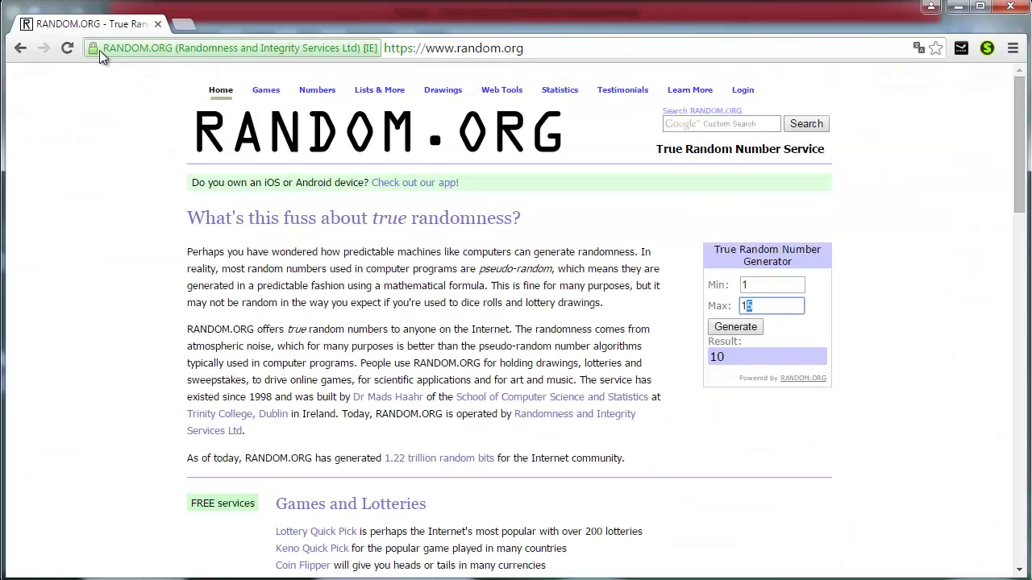
left_click(66, 47)
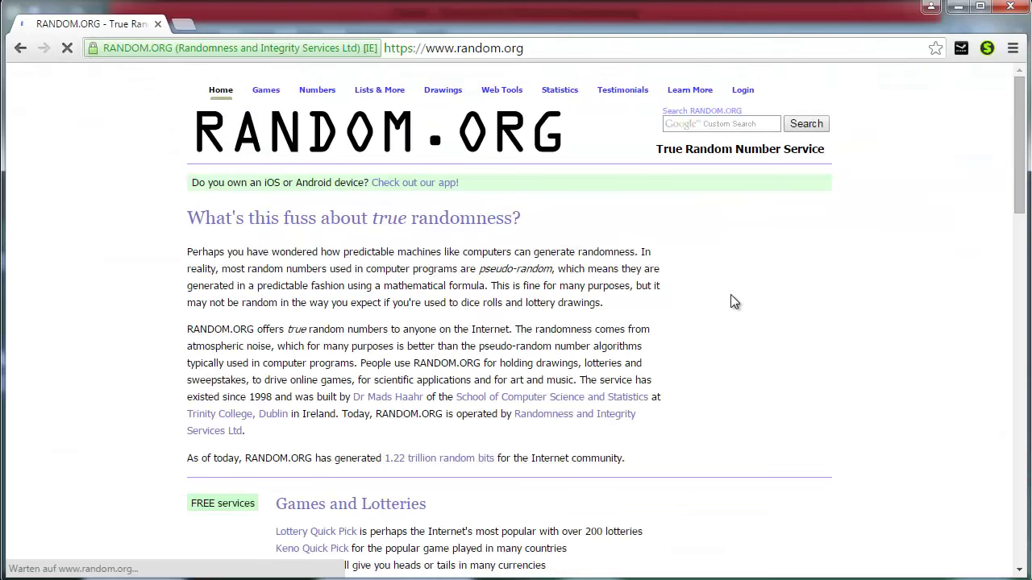
type("16")
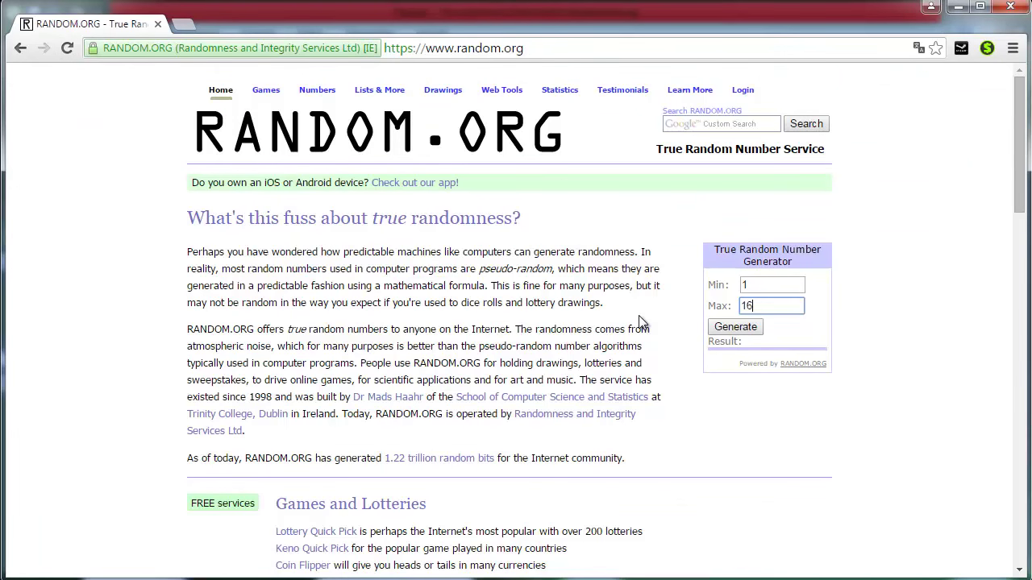
left_click(749, 330)
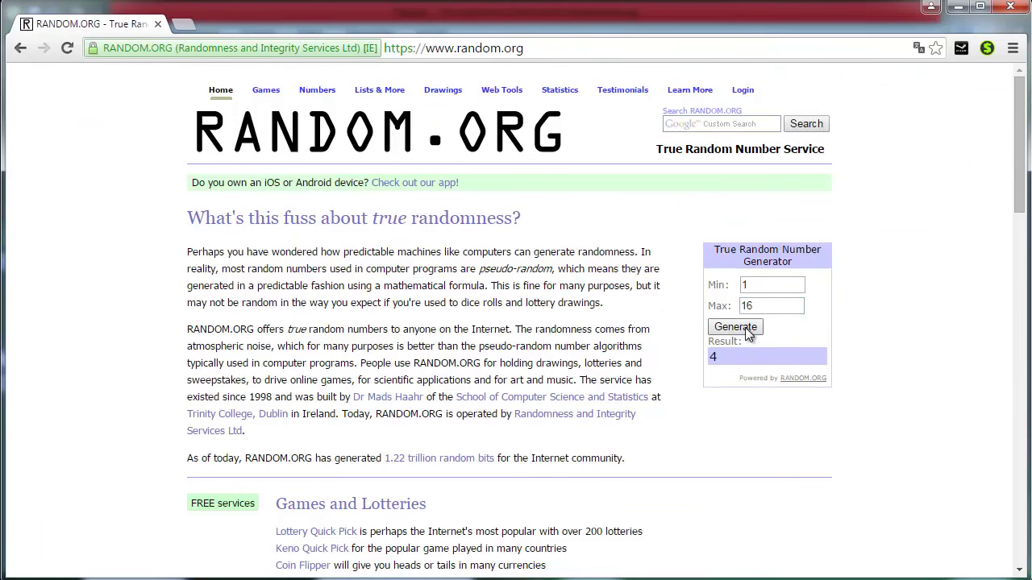
Return to the Excel workbook and make the participant at number 4 in the Vulcan list bold
left_click(958, 8)
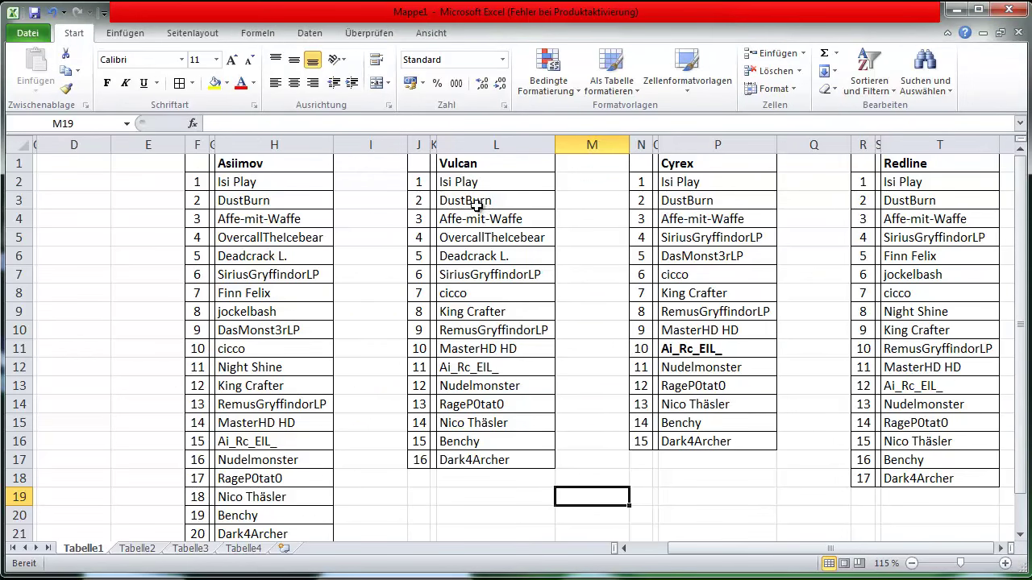
left_click(474, 240)
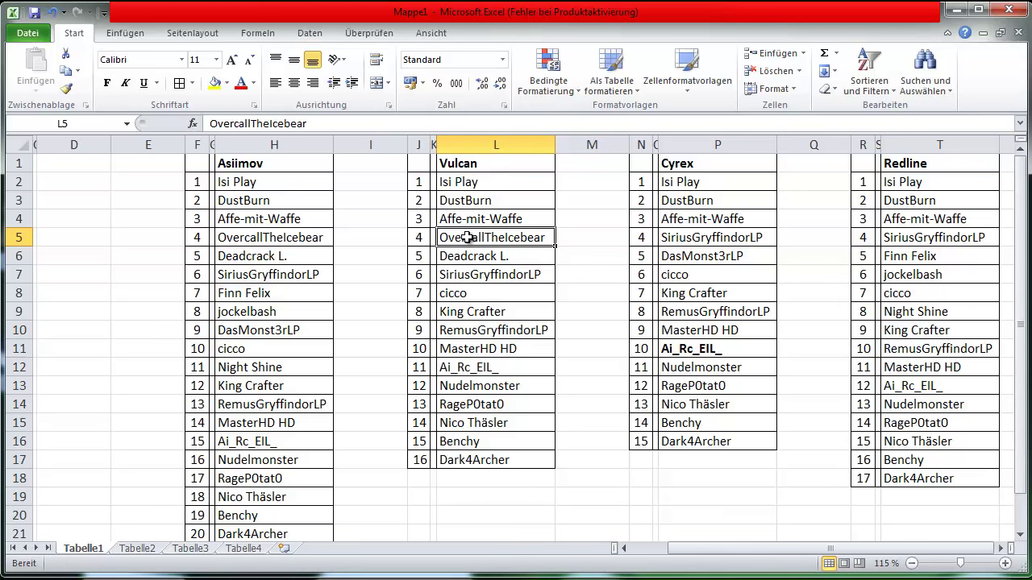
left_click(107, 83)
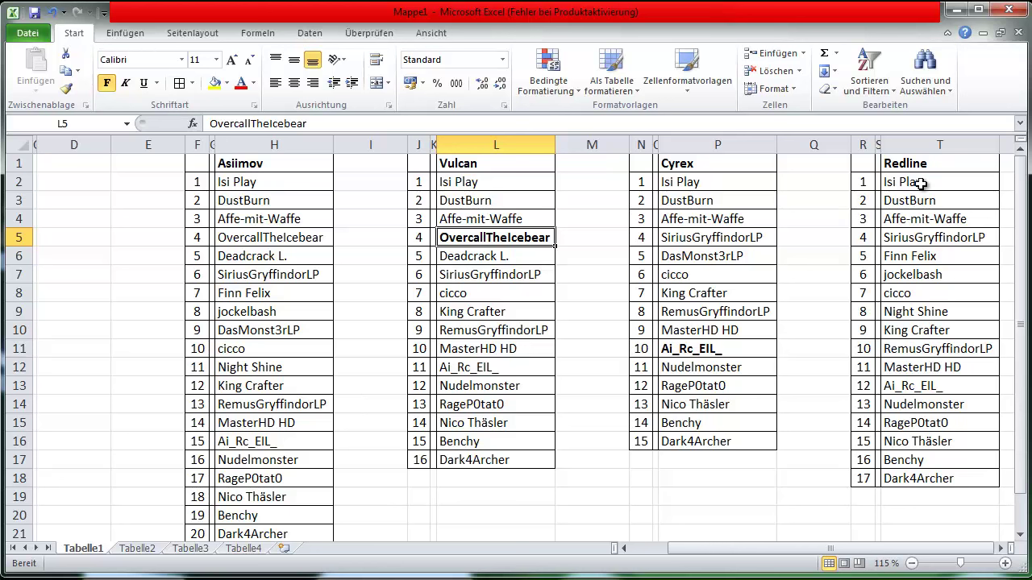
Switch to RANDOM.ORG, reload the page and generate a random number with a maximum of 17 for the Redline list
left_click_drag(920, 183, 880, 479)
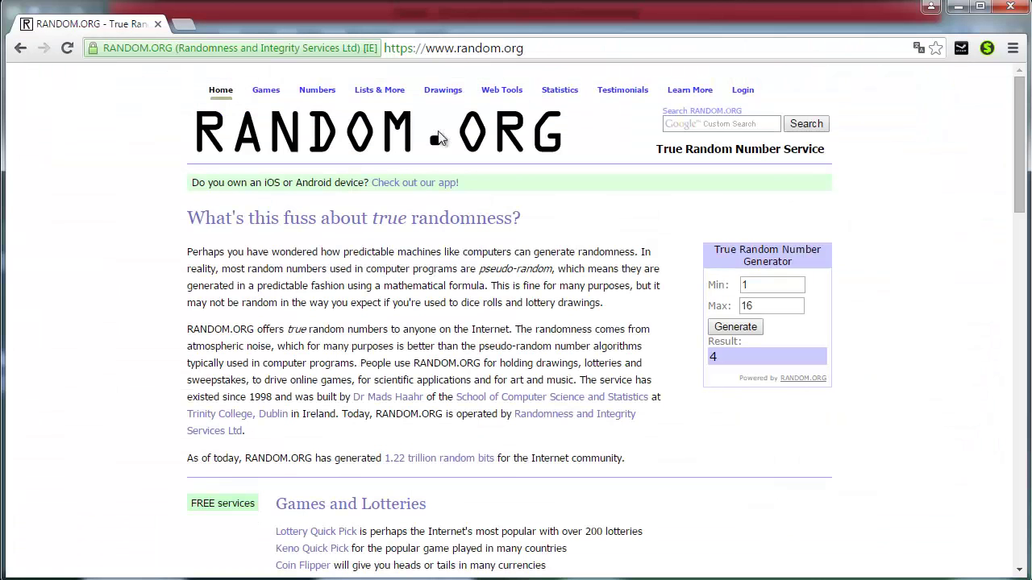
left_click(67, 50)
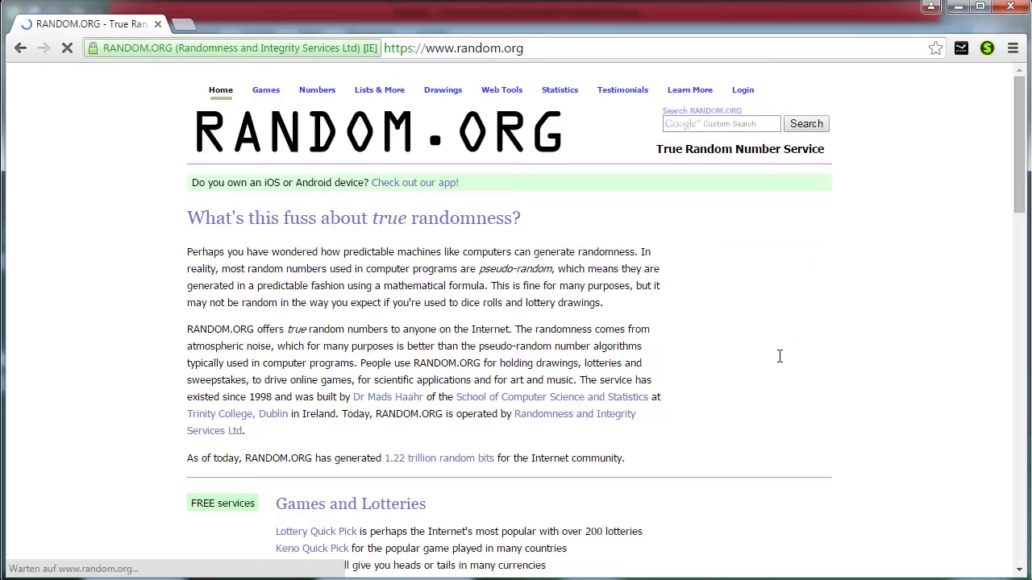
left_click_drag(762, 312, 679, 317)
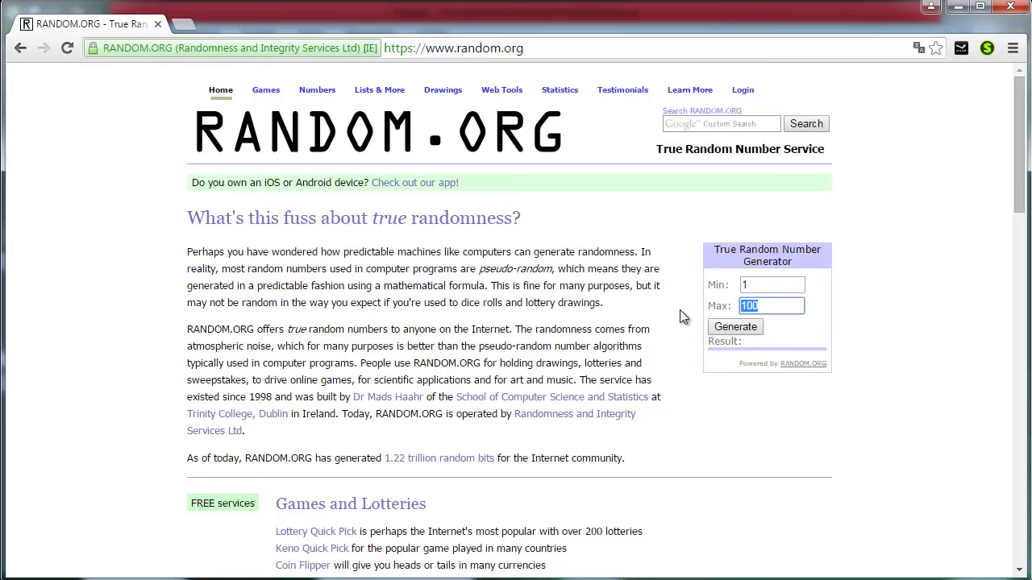
type("17")
left_click(746, 336)
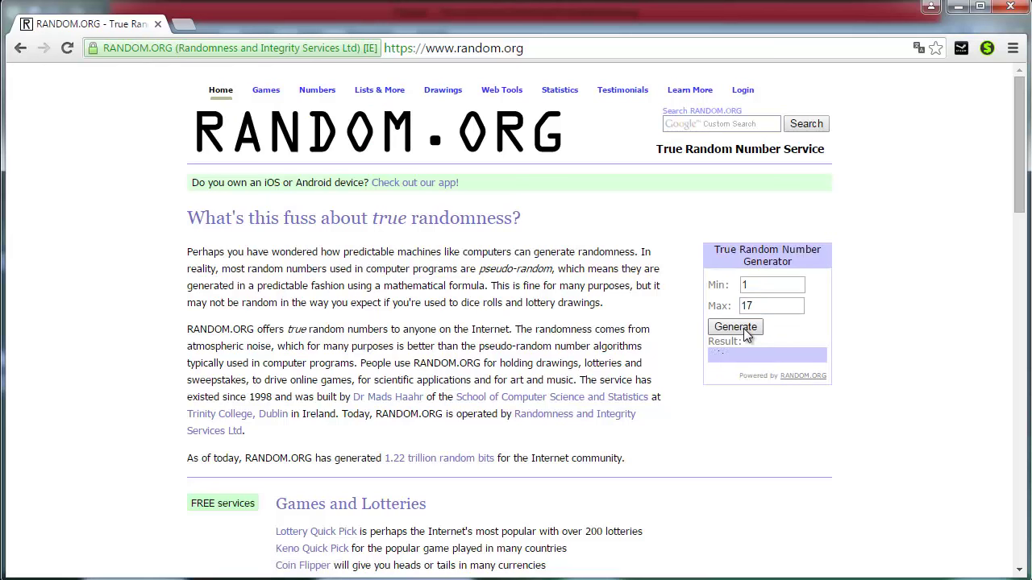
Return to the Excel workbook and make the participant at number 8 in the Redline list bold
left_click(959, 13)
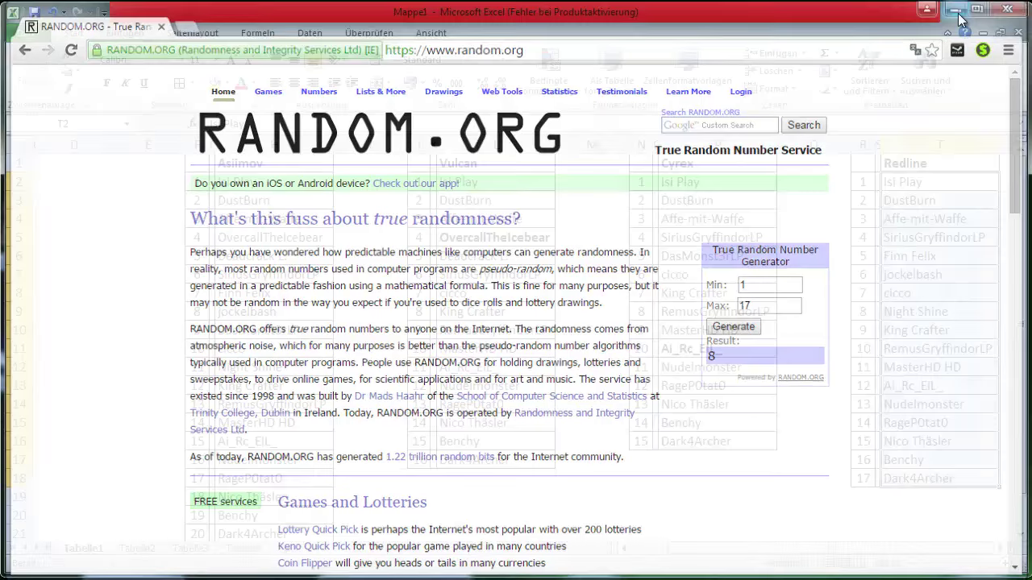
left_click(842, 420)
left_click(935, 313)
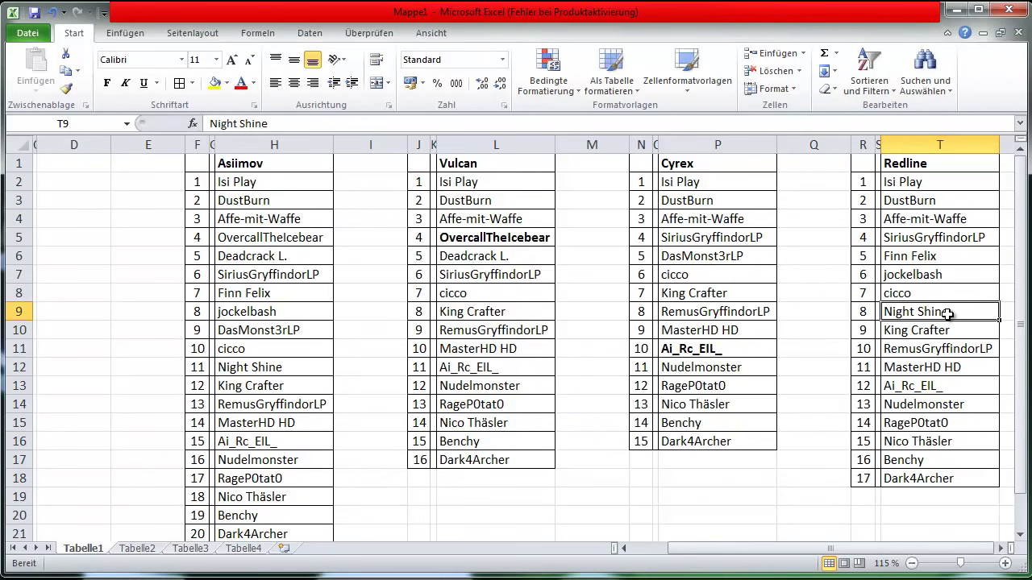
left_click(901, 169)
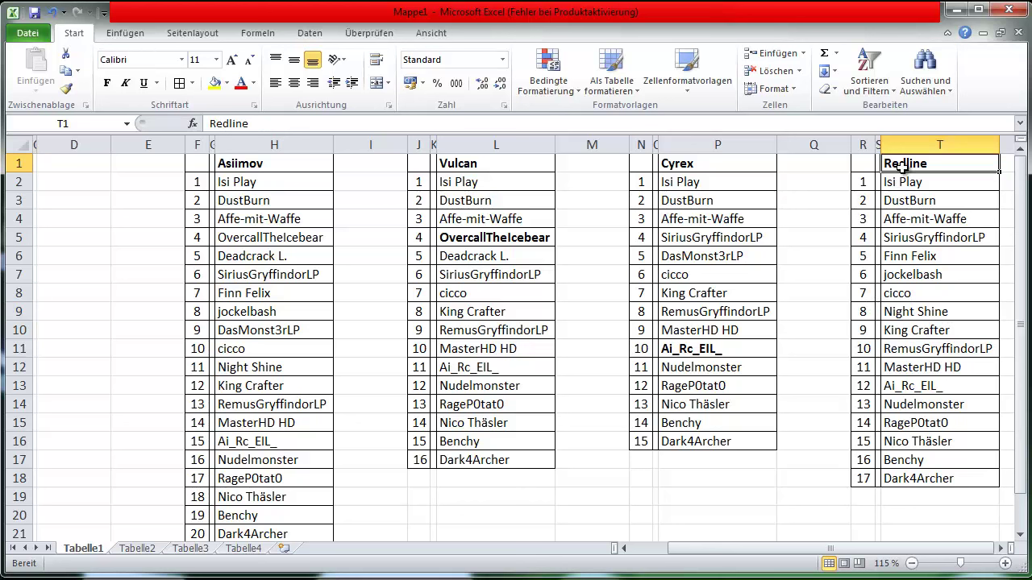
left_click(939, 315)
left_click(107, 83)
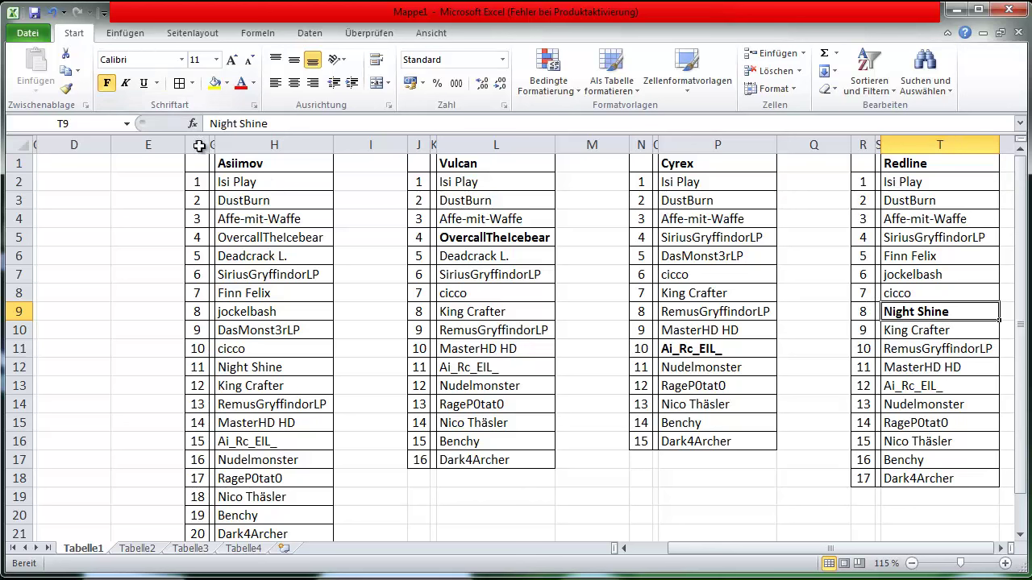
left_click(935, 330)
left_click(927, 310)
Review the participants in the Asiimov list from number 1 to number 20
scroll(411, 512, "down", 1)
scroll(411, 512, "up", 1)
left_click_drag(286, 537, 242, 534)
left_click(403, 508)
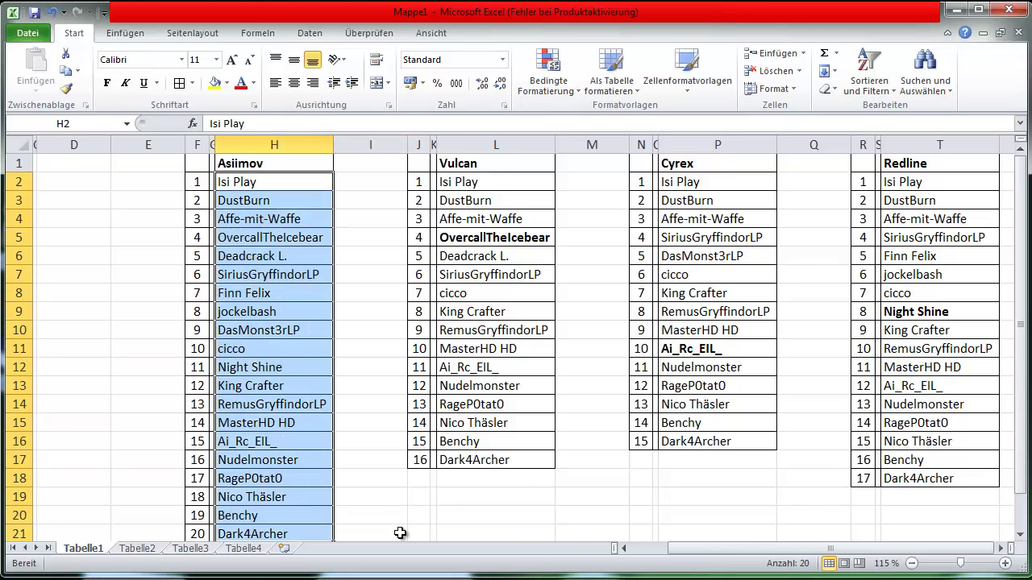
left_click(398, 534)
left_click_drag(256, 181, 276, 533)
left_click(371, 184)
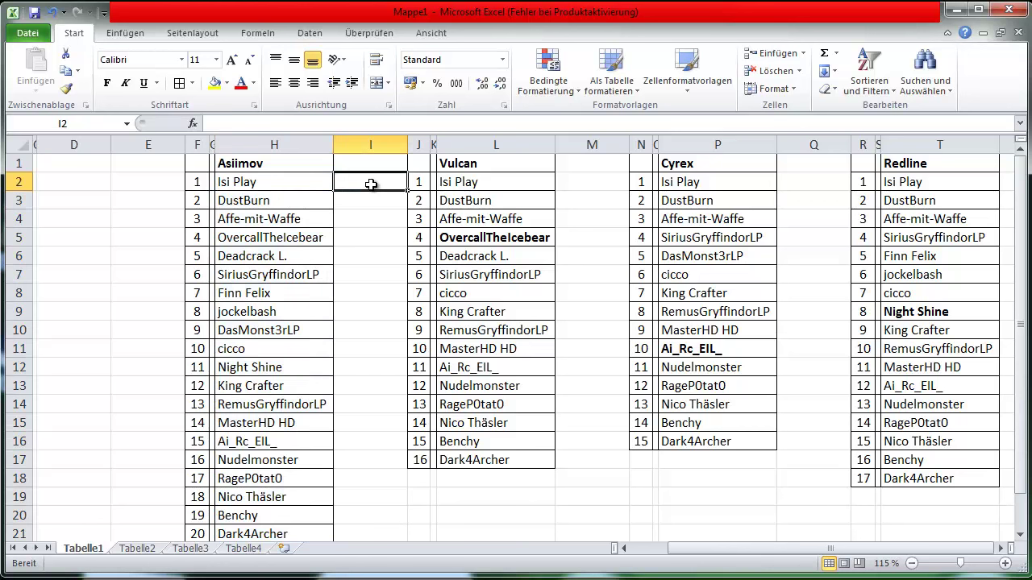
left_click(292, 187)
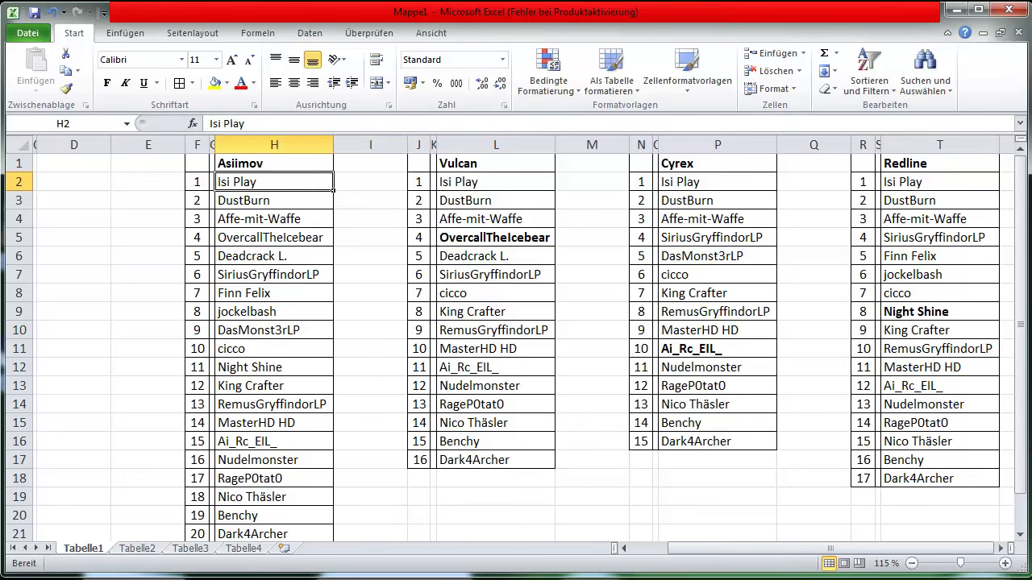
Switch to RANDOM.ORG, reload the page, generate a random number with a maximum of 20 for the Asiimov list and highlight the result
key("alt+Tab")
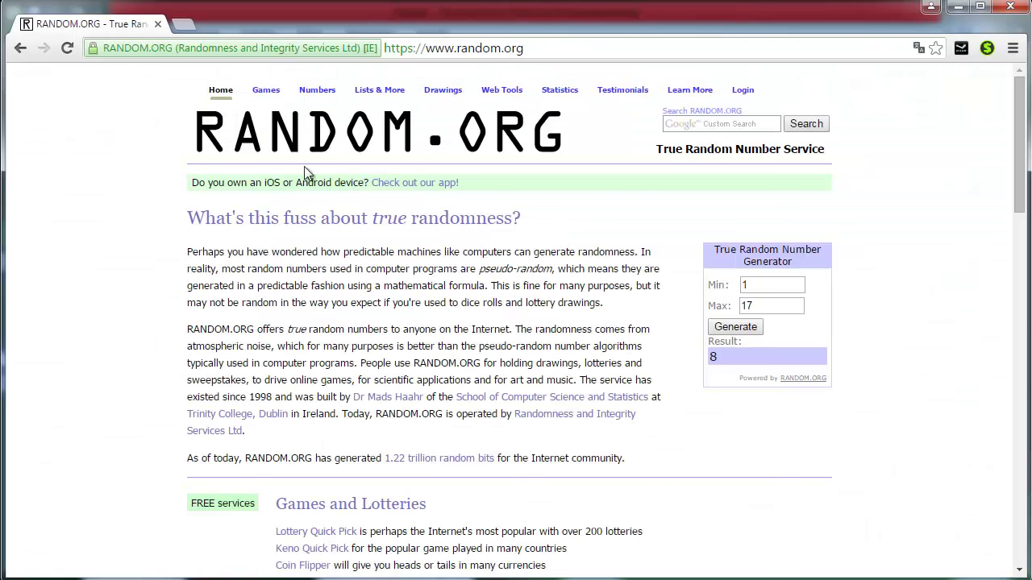
left_click(68, 49)
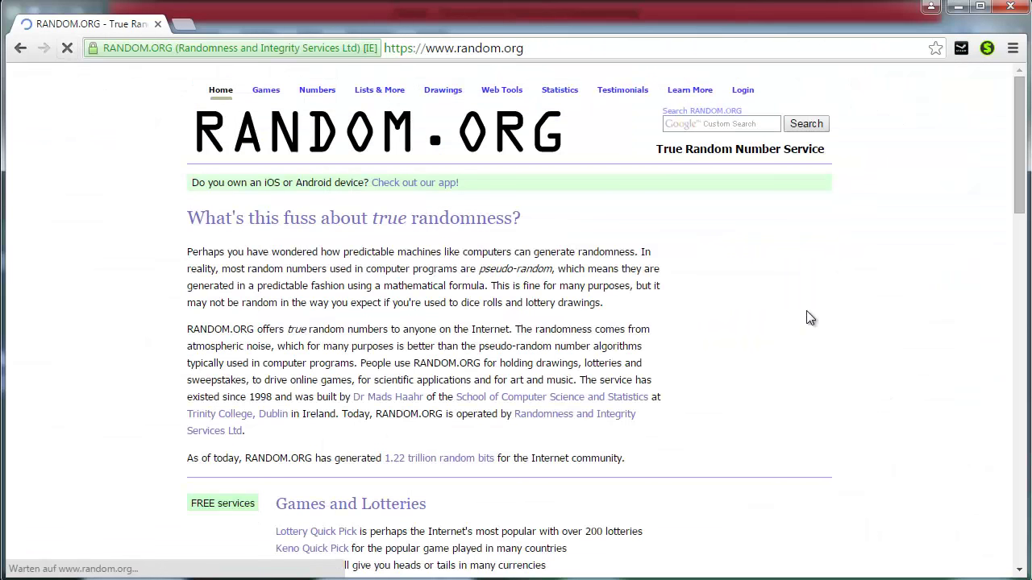
double_click(779, 303)
type("20")
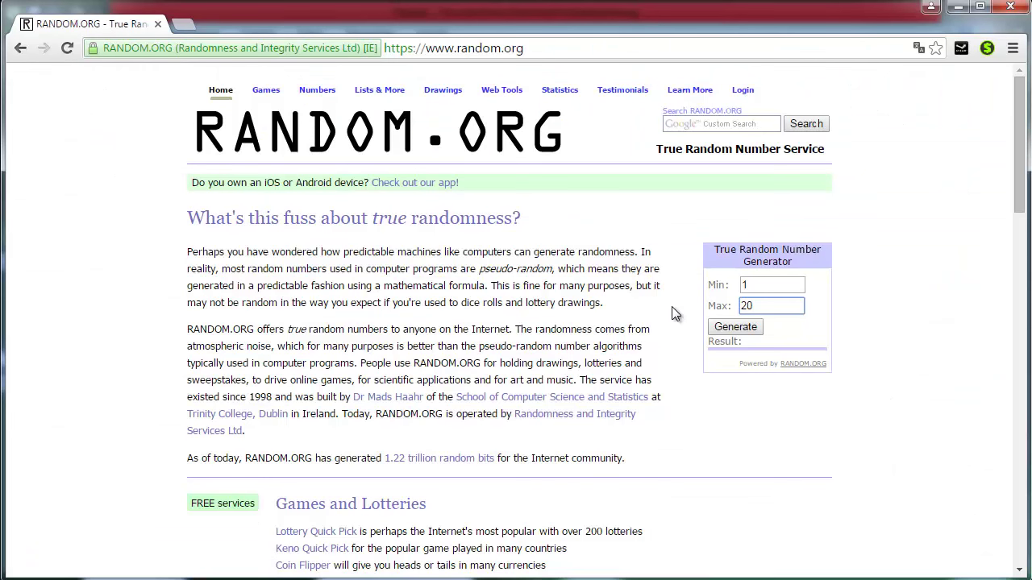
left_click(740, 332)
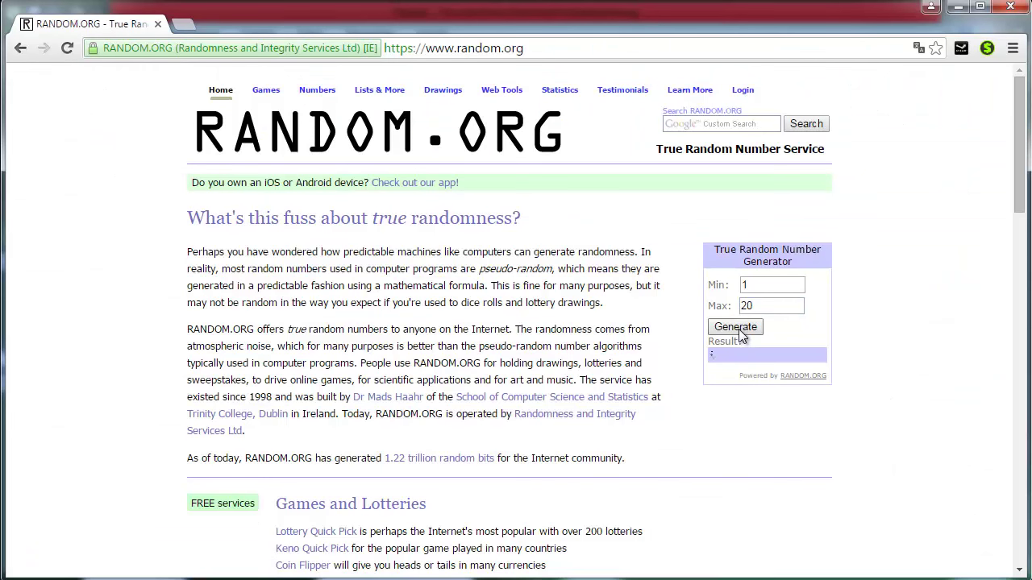
left_click_drag(733, 358, 695, 358)
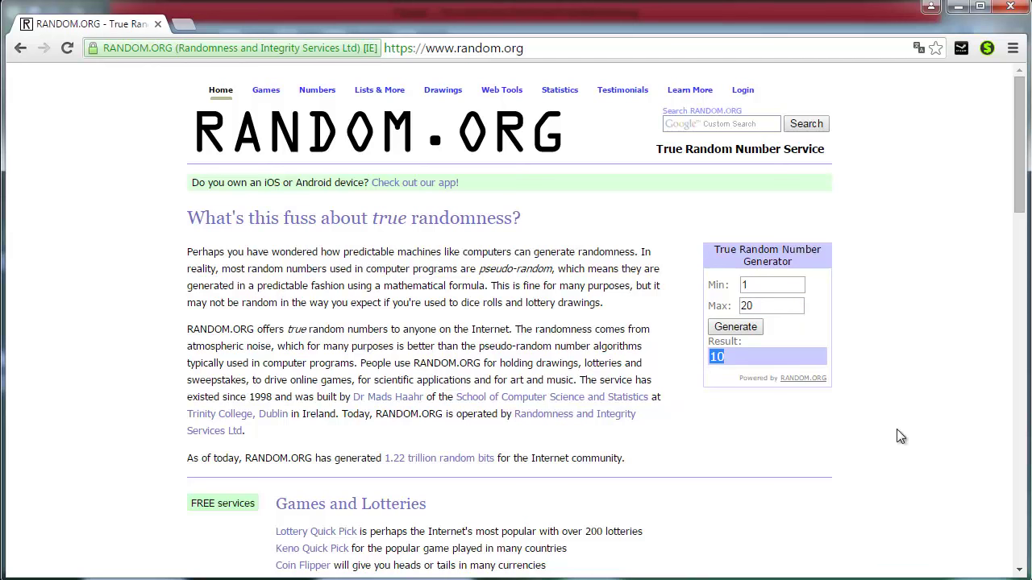
Return to the Excel workbook and make the participant at number 10 in the Asiimov list bold
left_click(958, 6)
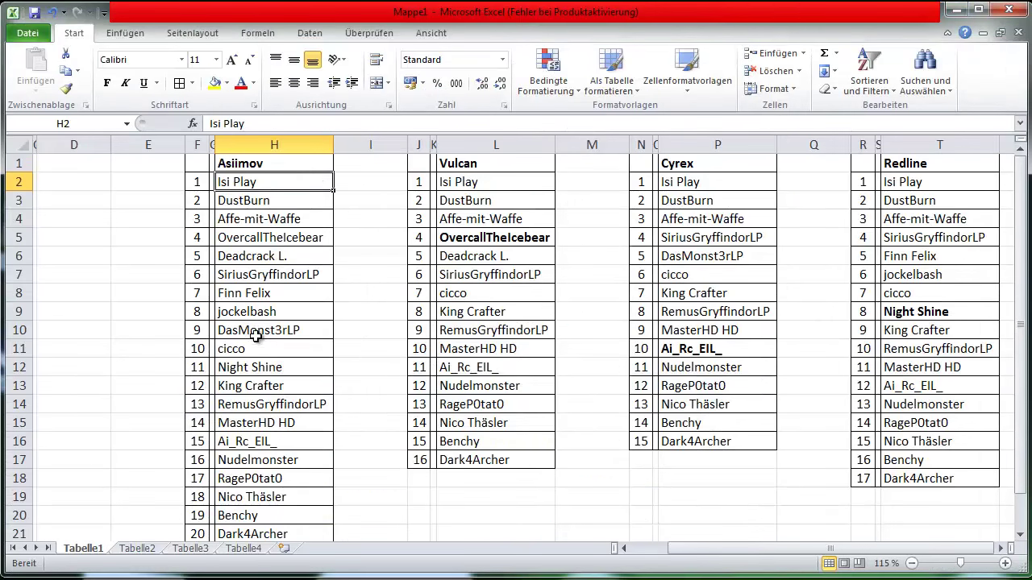
left_click(255, 348)
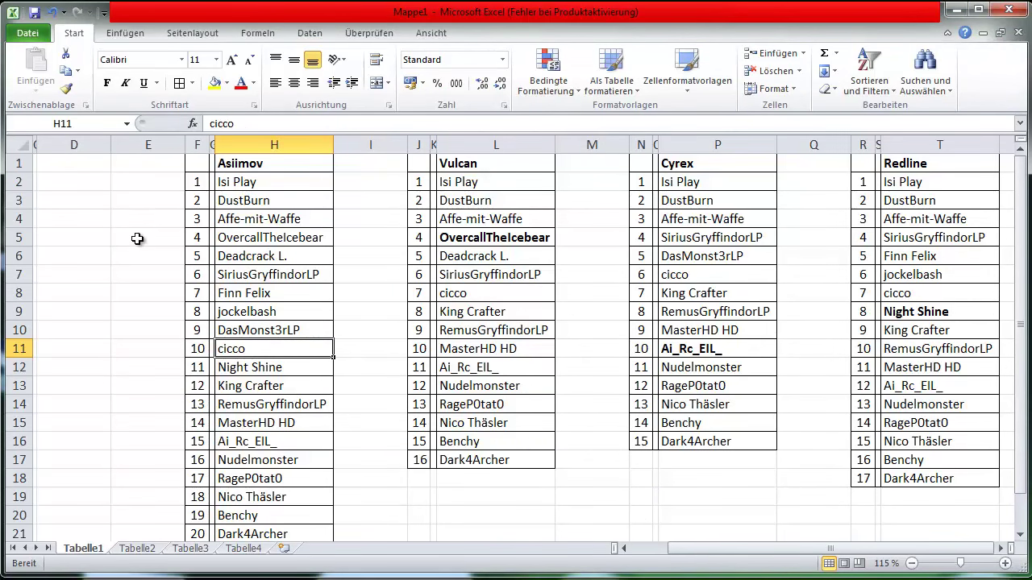
left_click(110, 85)
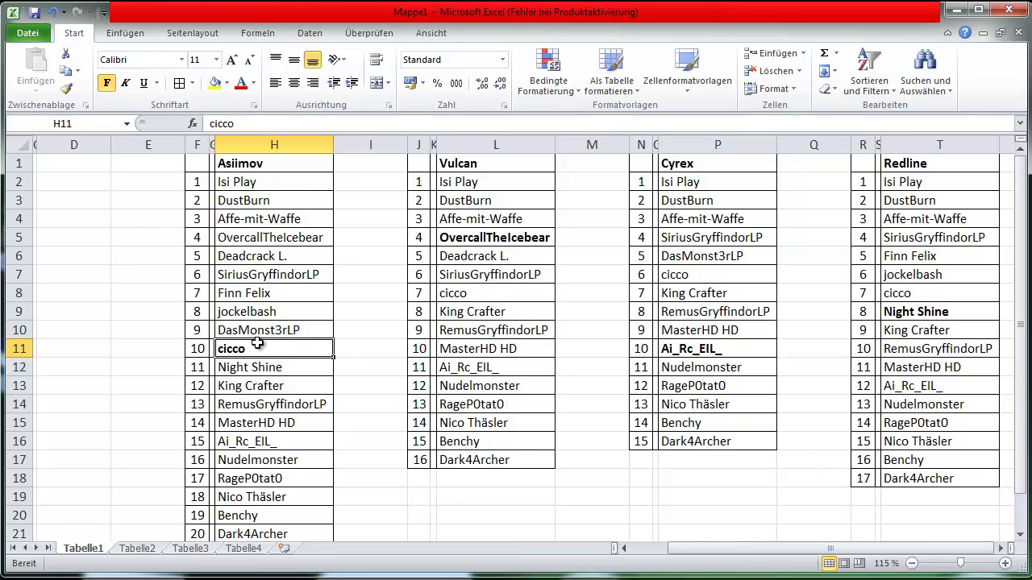
left_click_drag(257, 343, 956, 312)
left_click(374, 458)
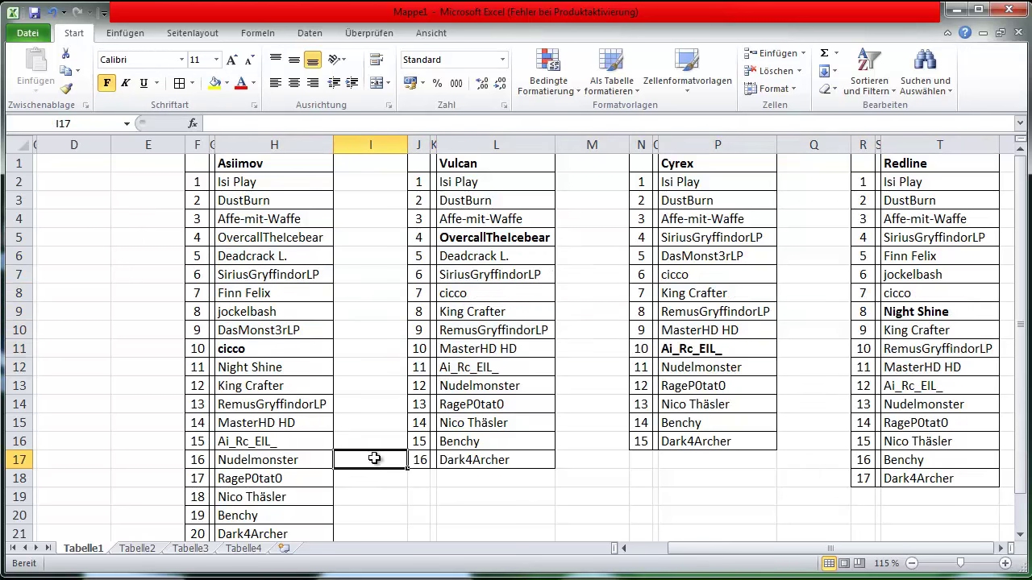
Select the four bold winners together in the Asiimov, Vulcan, Cyrex and Redline lists
left_click(268, 353)
left_click(478, 242, "ctrl")
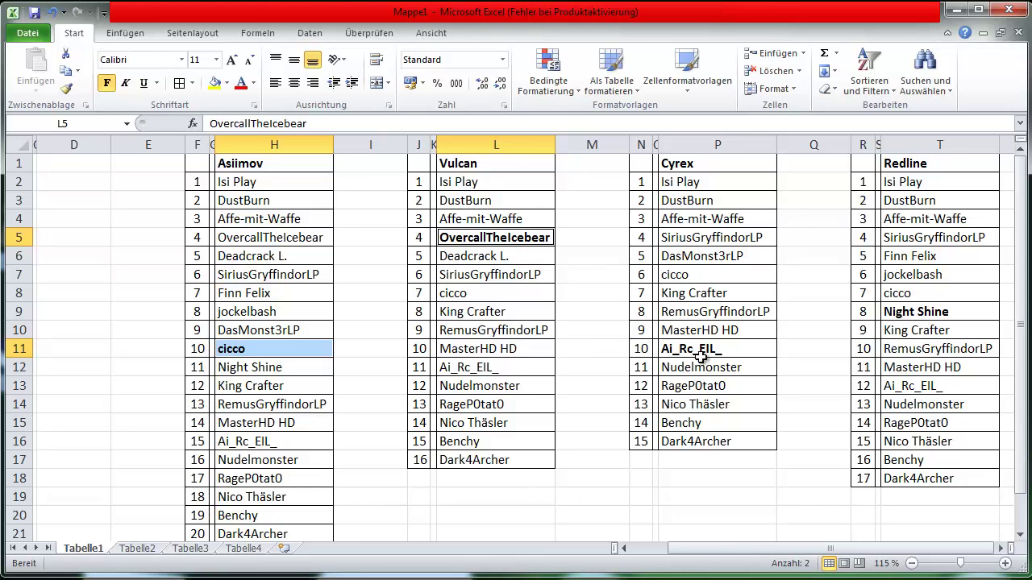
left_click(700, 353, "ctrl")
left_click(898, 316, "ctrl")
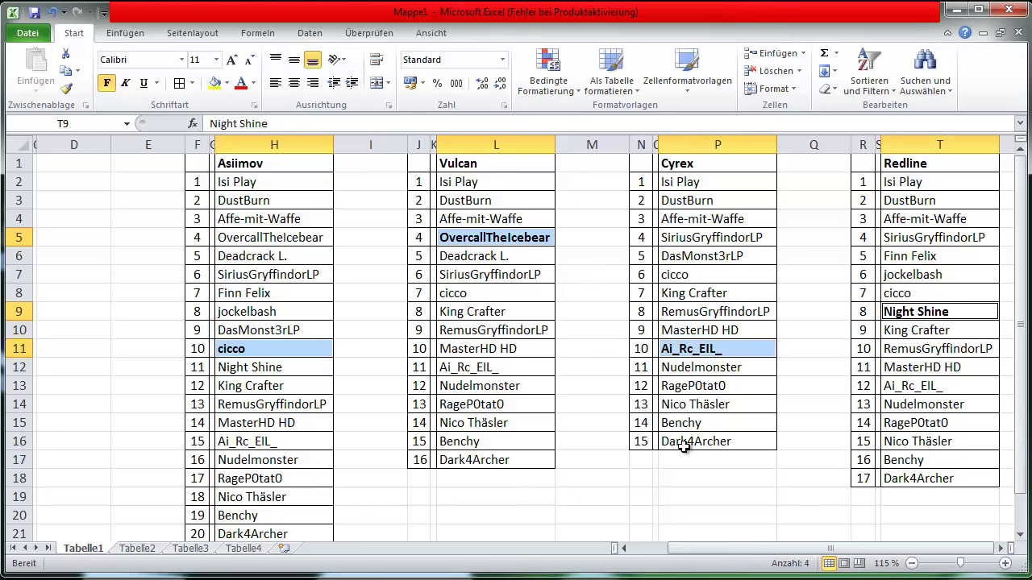